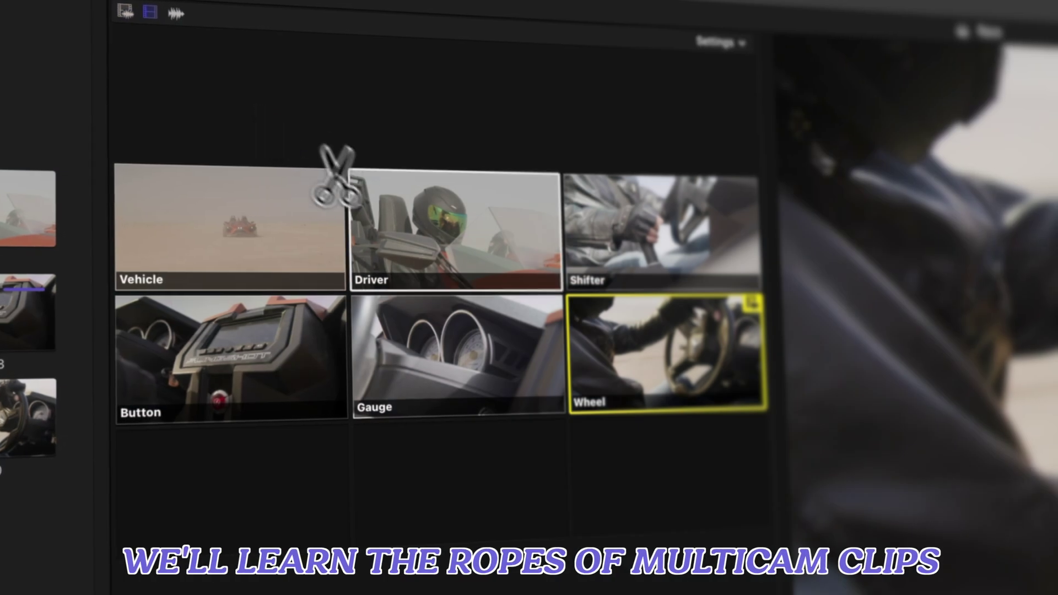
Put the Multicam Clip in the empty Race timeline and trim its end to 03:21.
left_click(435, 221)
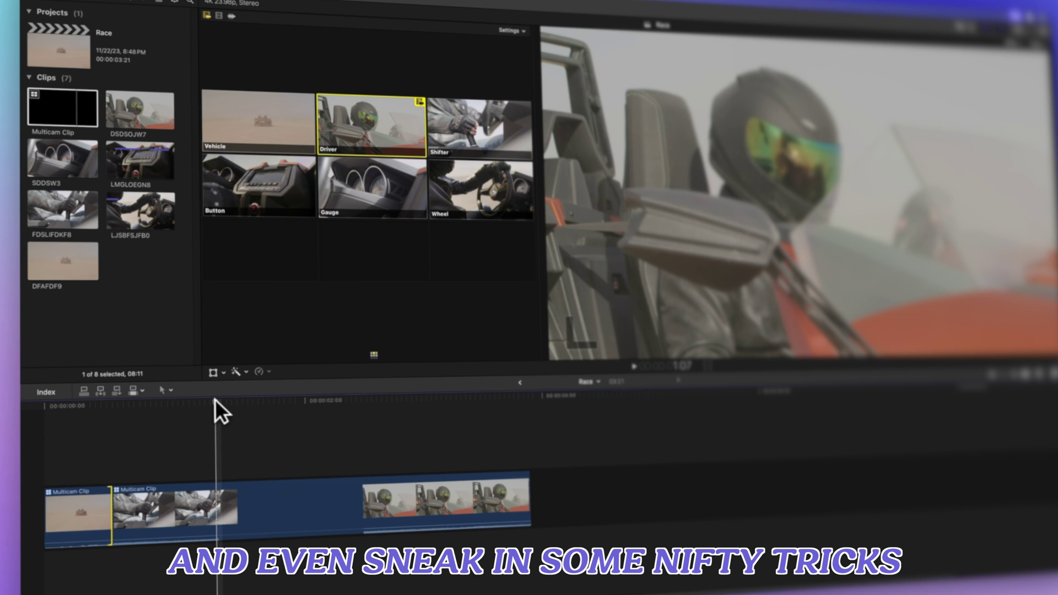
left_click(288, 395)
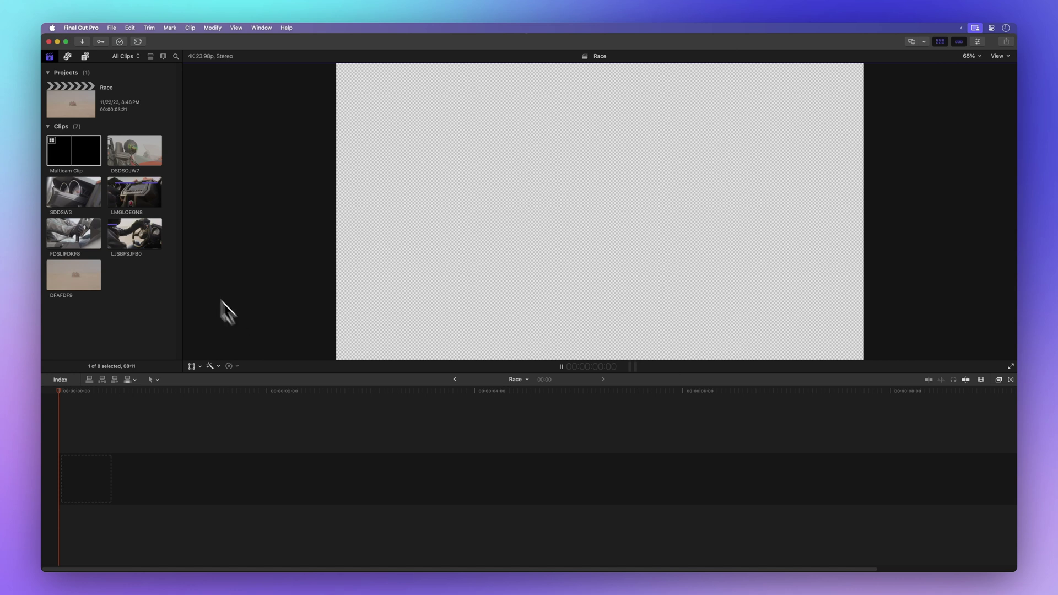
left_click_drag(74, 161, 74, 471)
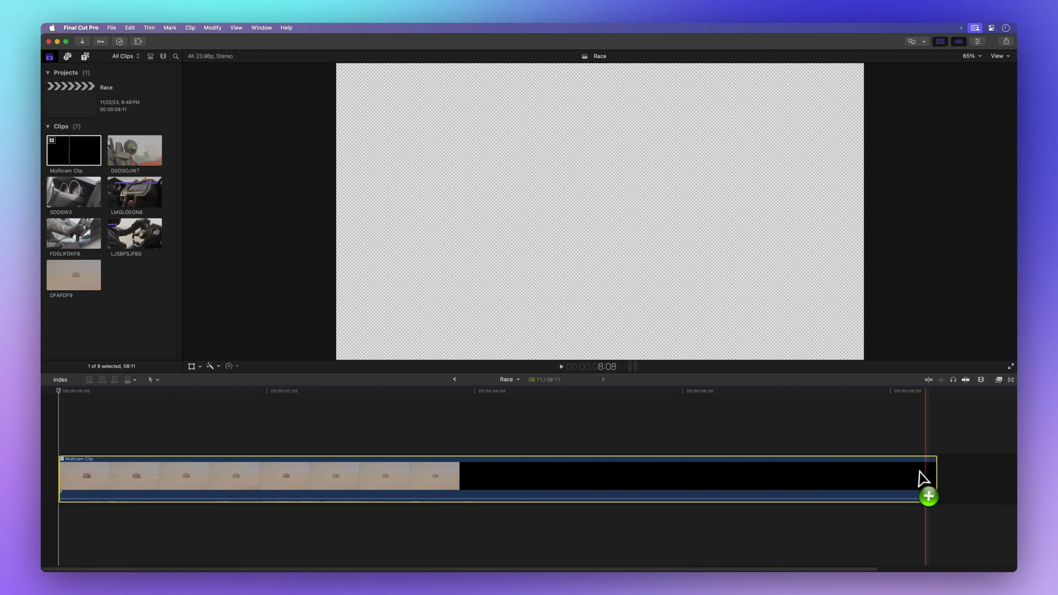
left_click_drag(938, 490, 455, 501)
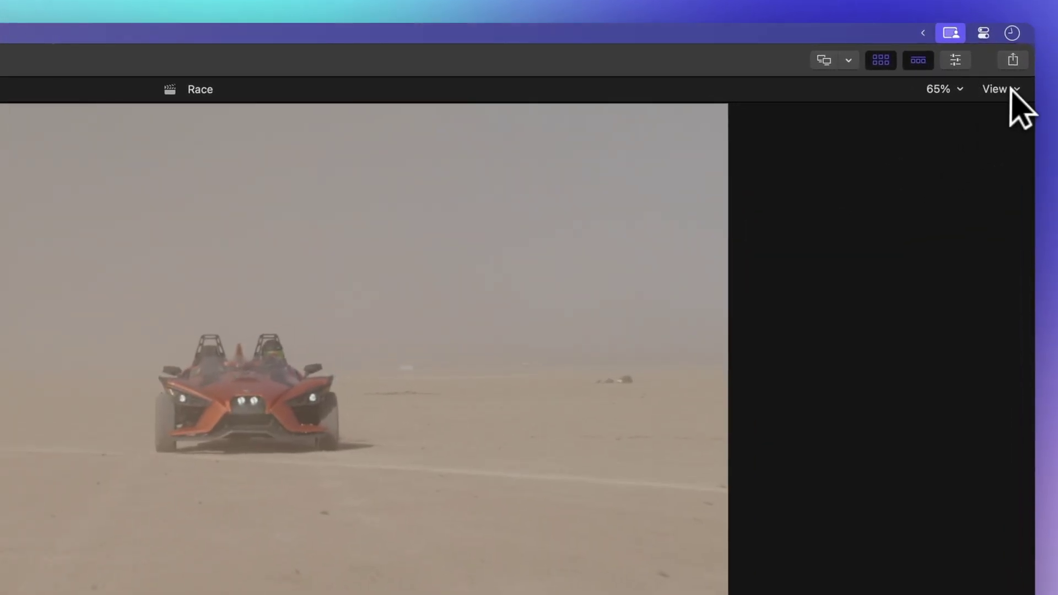
Show the angle viewer with Vehicle, Driver, Shifter, Button, Gauge and Wheel angles.
left_click(1003, 88)
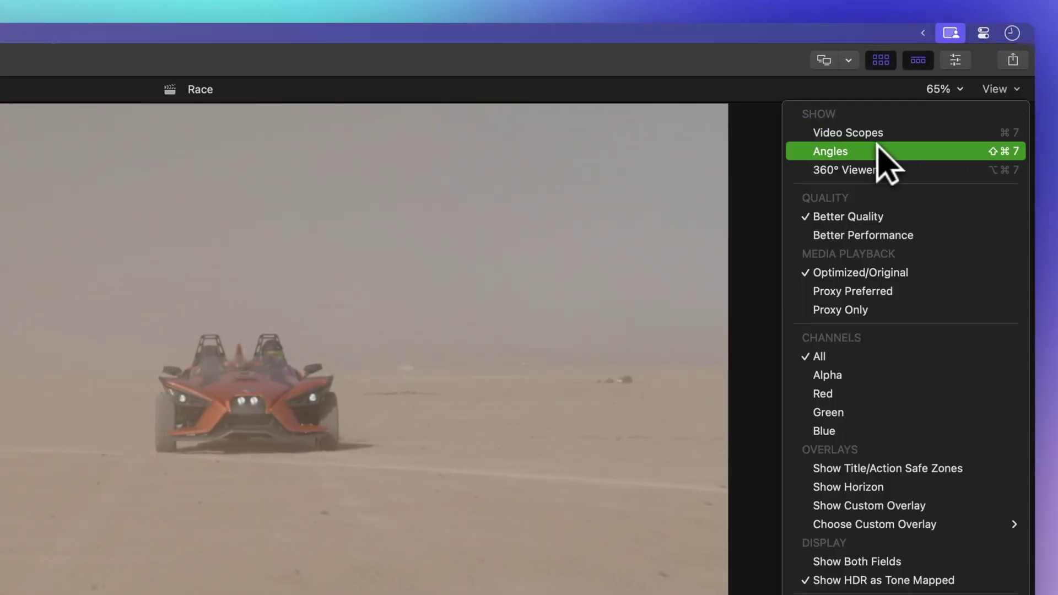
key("shift+super+7")
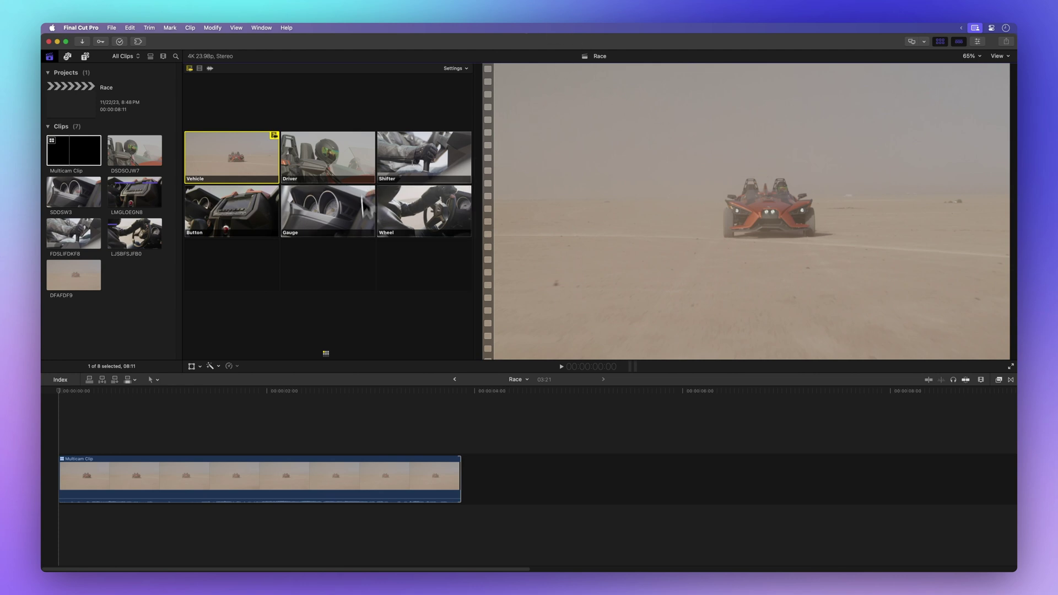
Select the Multicam Clip and put the playhead at 00:00:00:12 in the Race timeline.
left_click(67, 149)
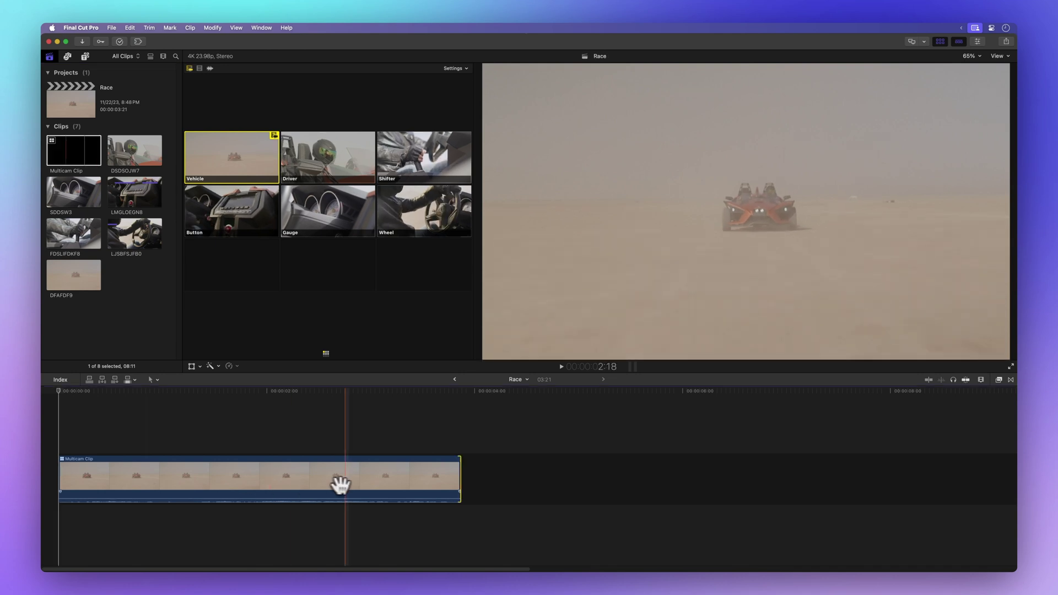
left_click(141, 477)
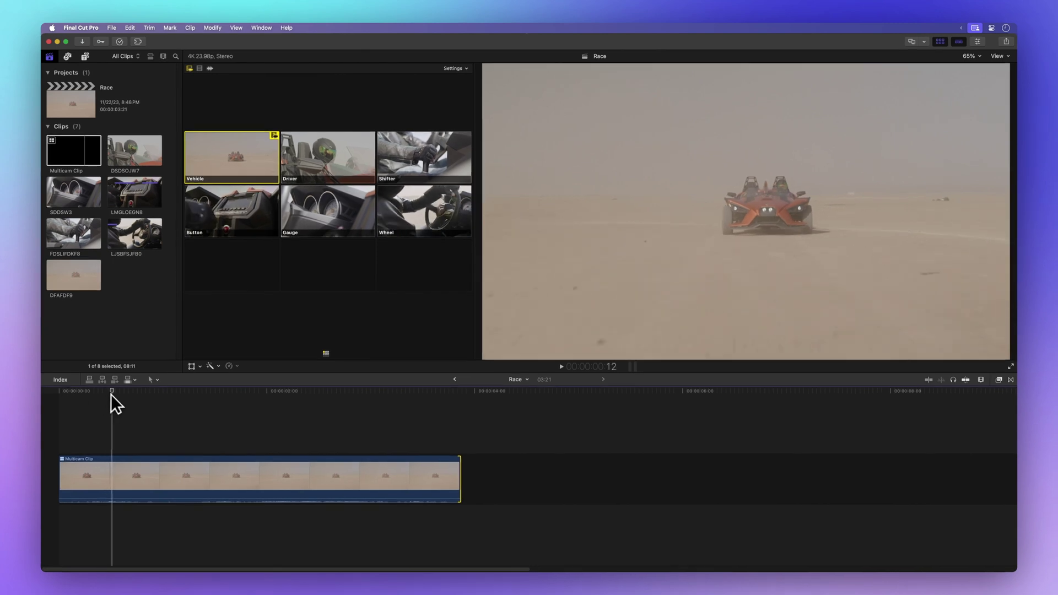
left_click(113, 393)
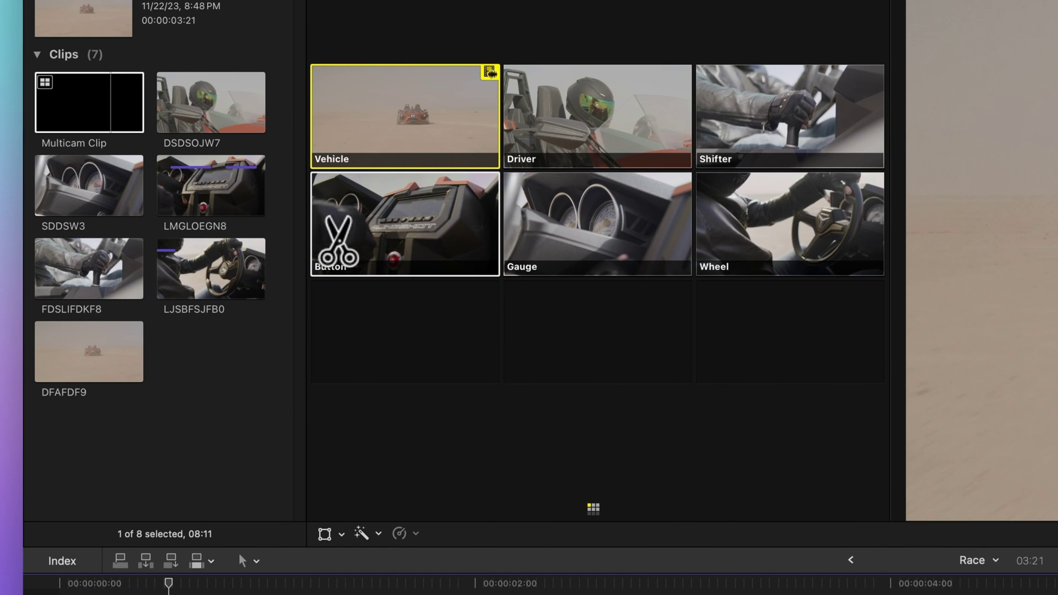
Cut at 00:00:00:12 to Button, then switch that section through Gauge and Wheel to Shifter.
left_click(338, 238)
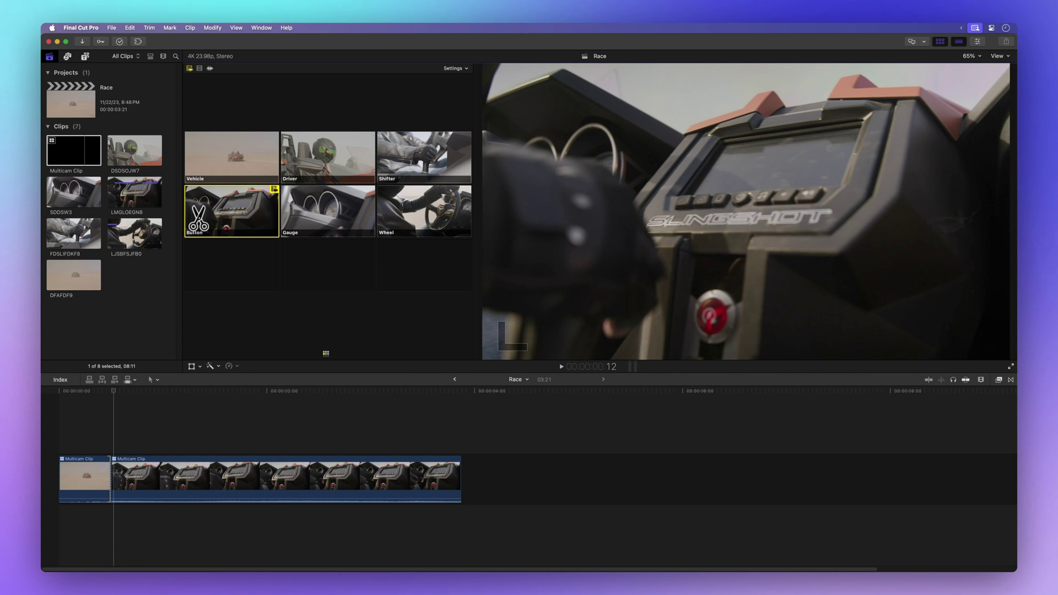
left_click(326, 214, "alt")
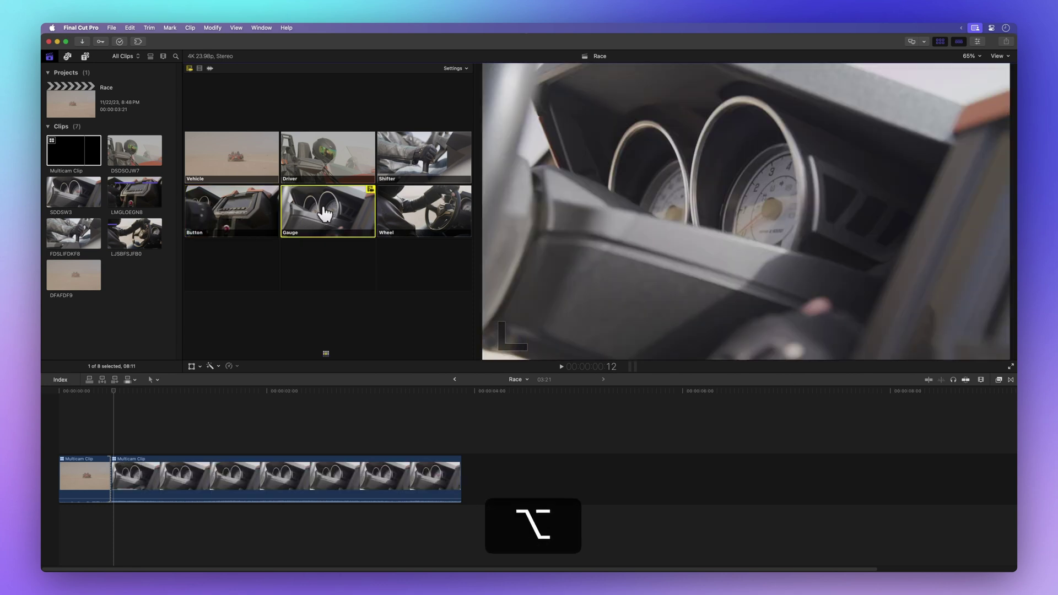
left_click(416, 220, "alt")
left_click(417, 176, "alt")
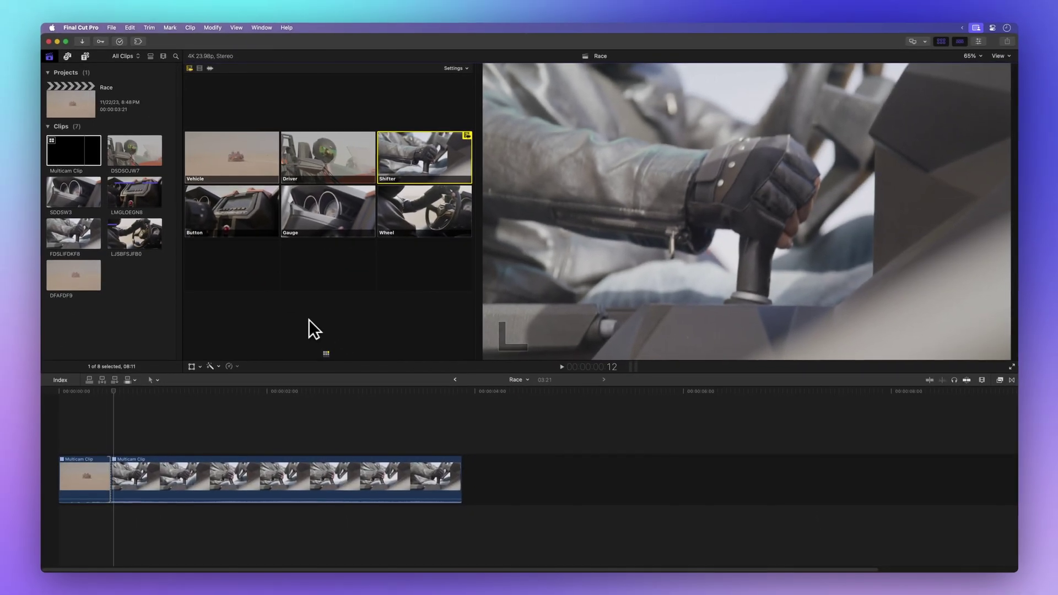
Cut to Driver at about 1:07, then switch the following section to the Wheel angle.
left_click(193, 388)
key("2")
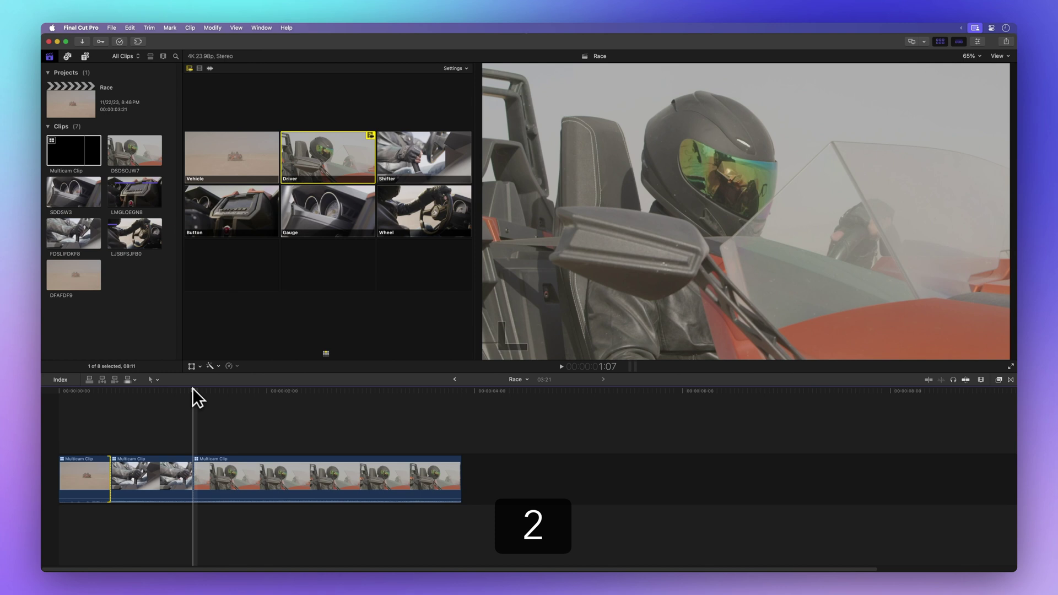
left_click(253, 386)
key("alt+6")
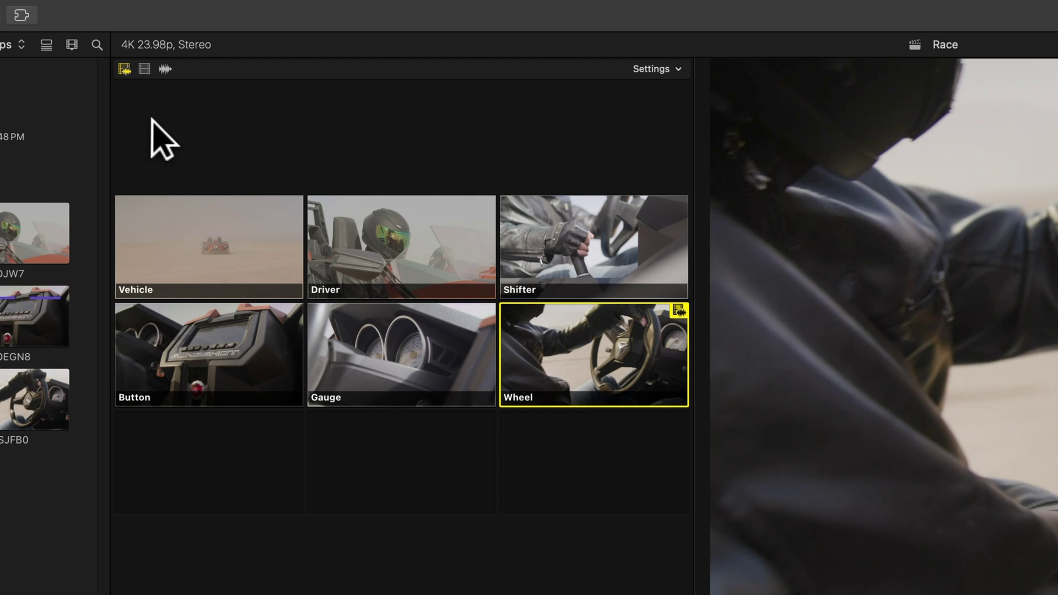
With video-only switching on, cut the picture to Driver while Wheel keeps the audio.
left_click(144, 69)
left_click(395, 241)
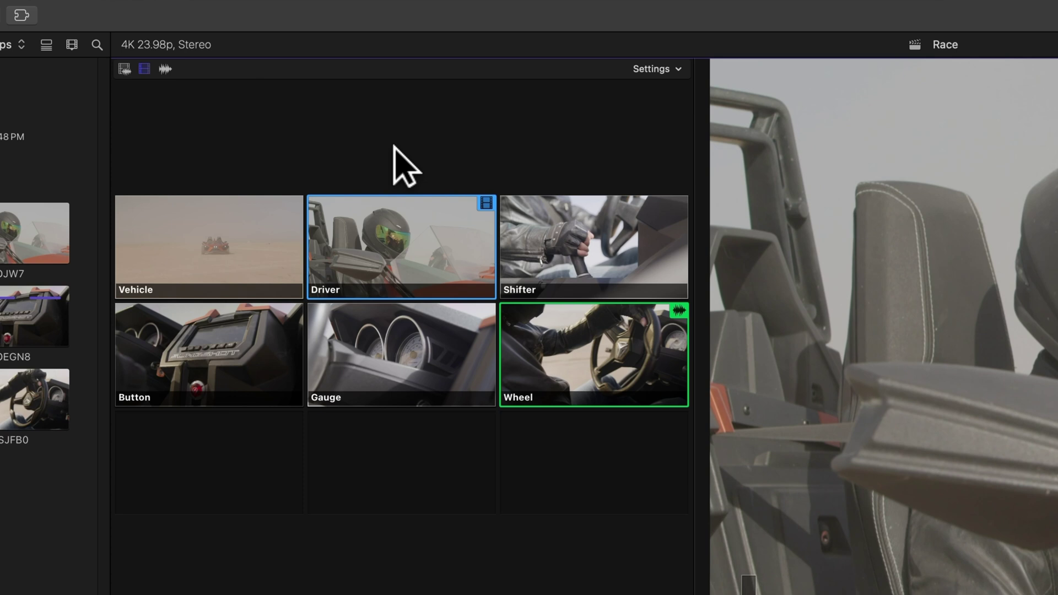
With audio-only switching, take Button audio, add Gauge, then remove Button, leaving Gauge.
left_click(165, 69)
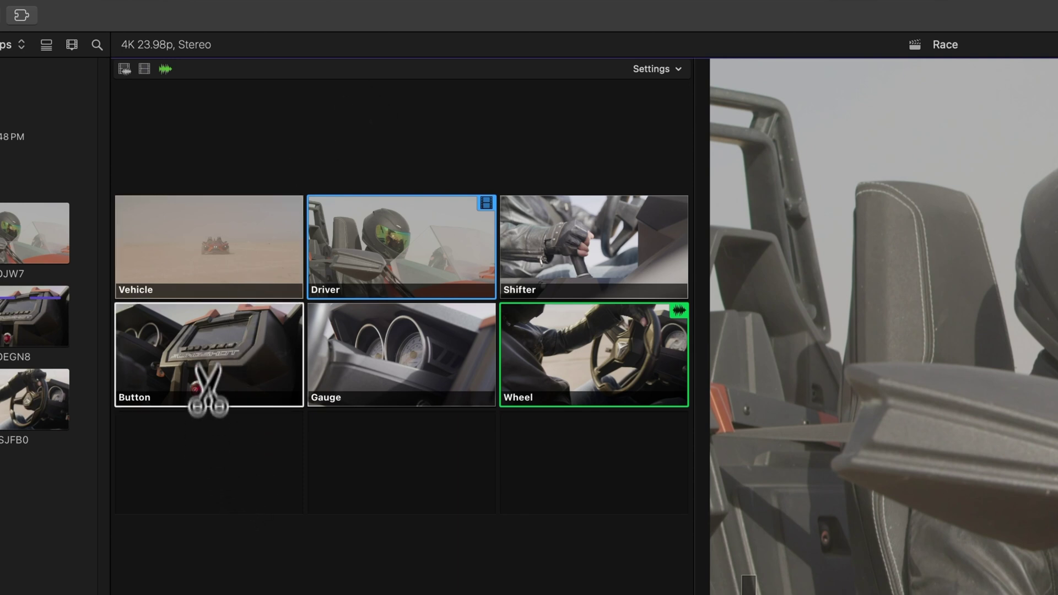
left_click(207, 355, "alt+super")
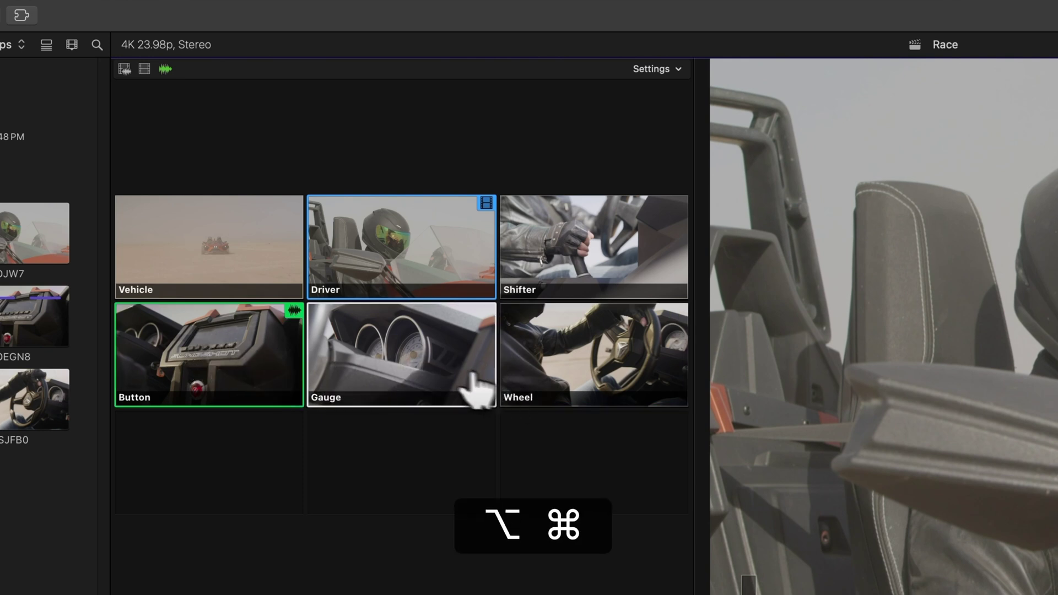
left_click(409, 364, "alt+super")
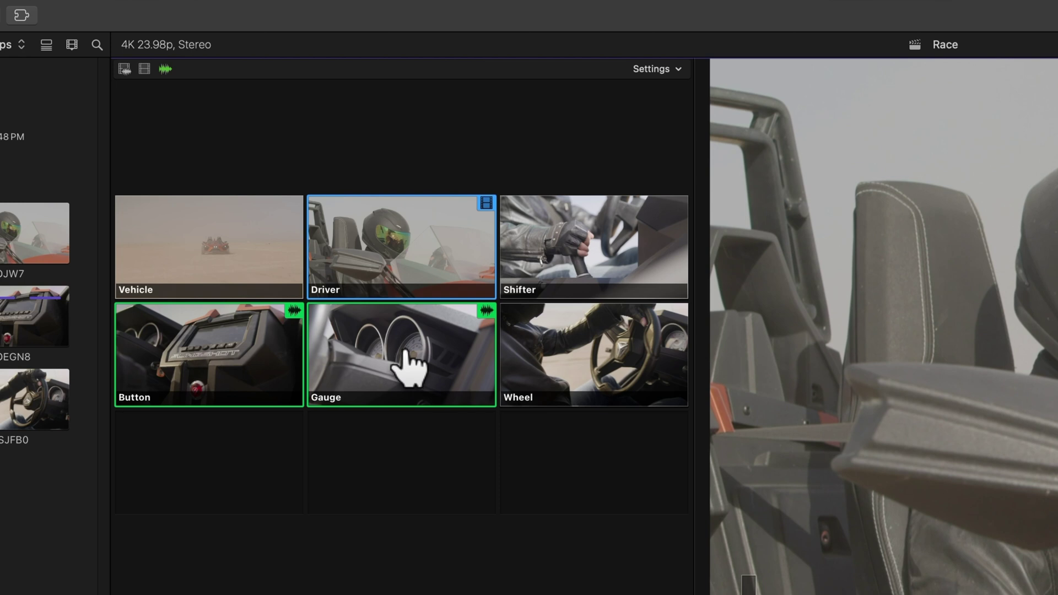
left_click(248, 358, "alt+super")
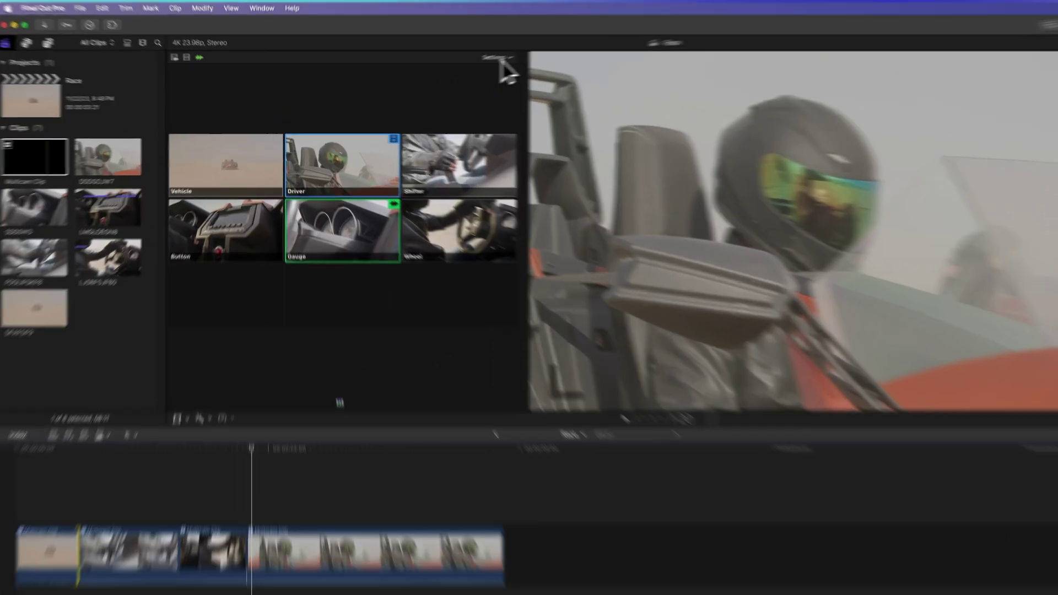
Try the 16, 2 and 4 angle layouts, settling on 2 angles per bank.
left_click(464, 65)
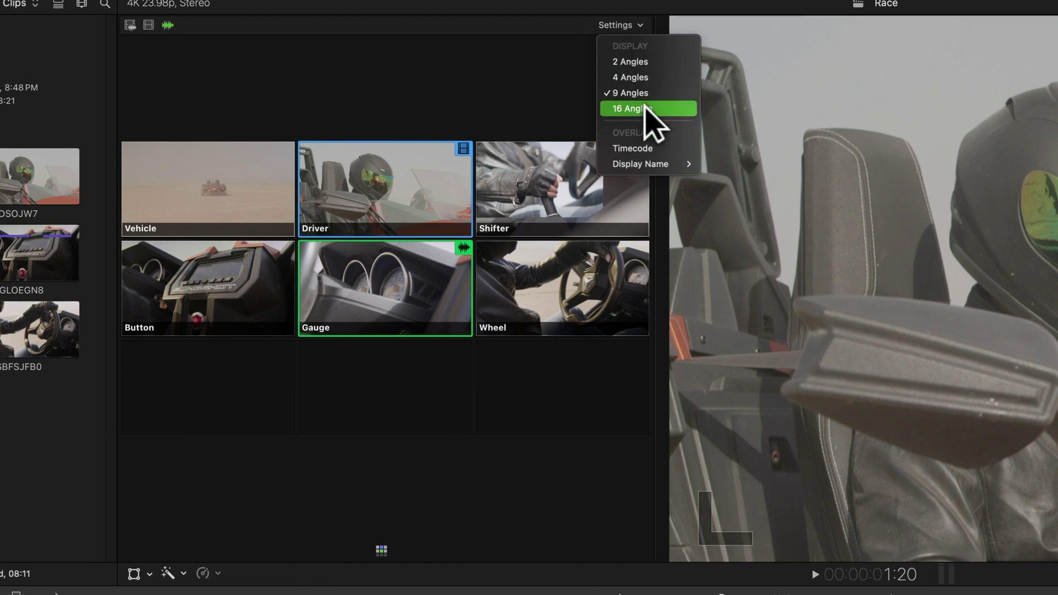
left_click(644, 108)
left_click(628, 24)
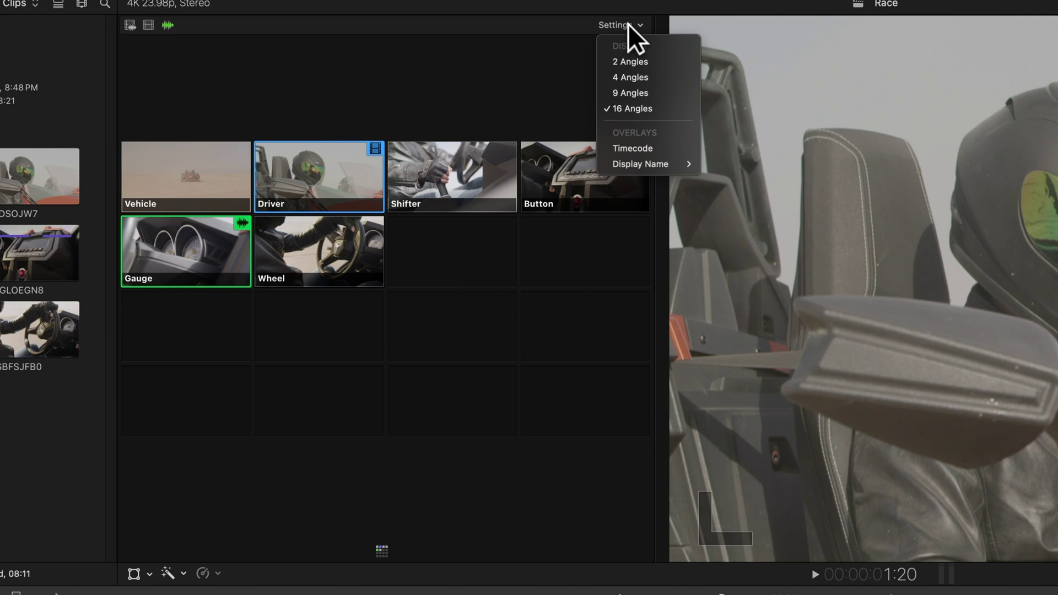
left_click(631, 61)
left_click(623, 24)
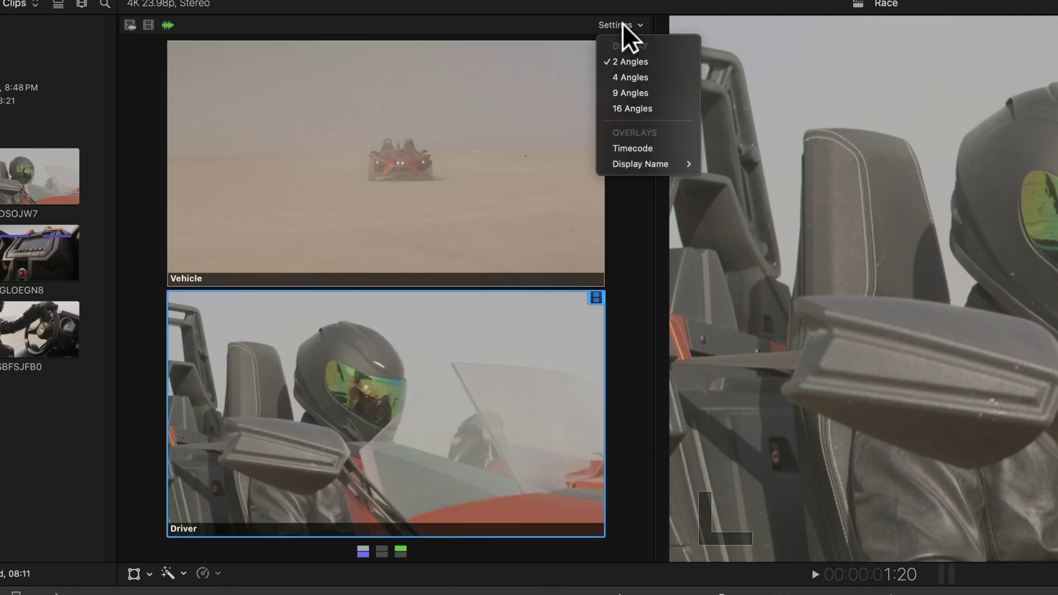
left_click(630, 78)
left_click(626, 23)
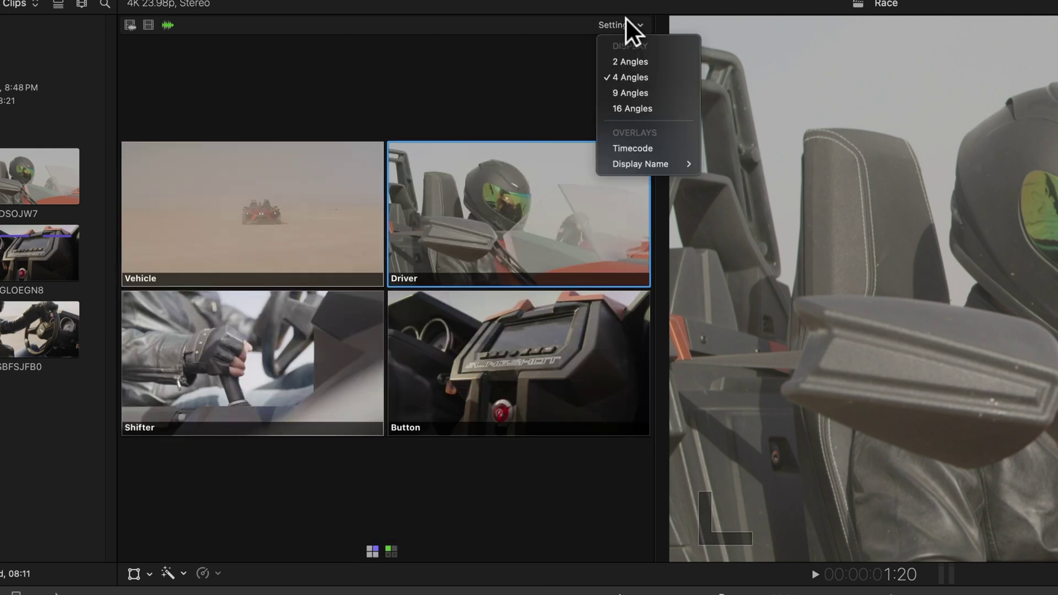
left_click(631, 61)
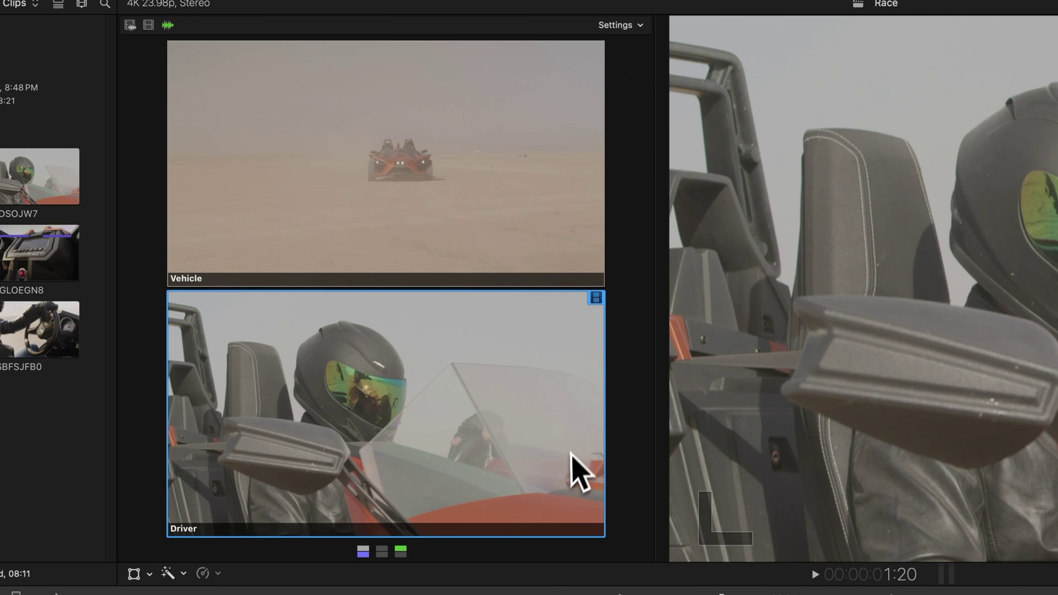
Browse the Shifter/Button and Gauge/Wheel banks, stepping back and forward between banks.
left_click(381, 551)
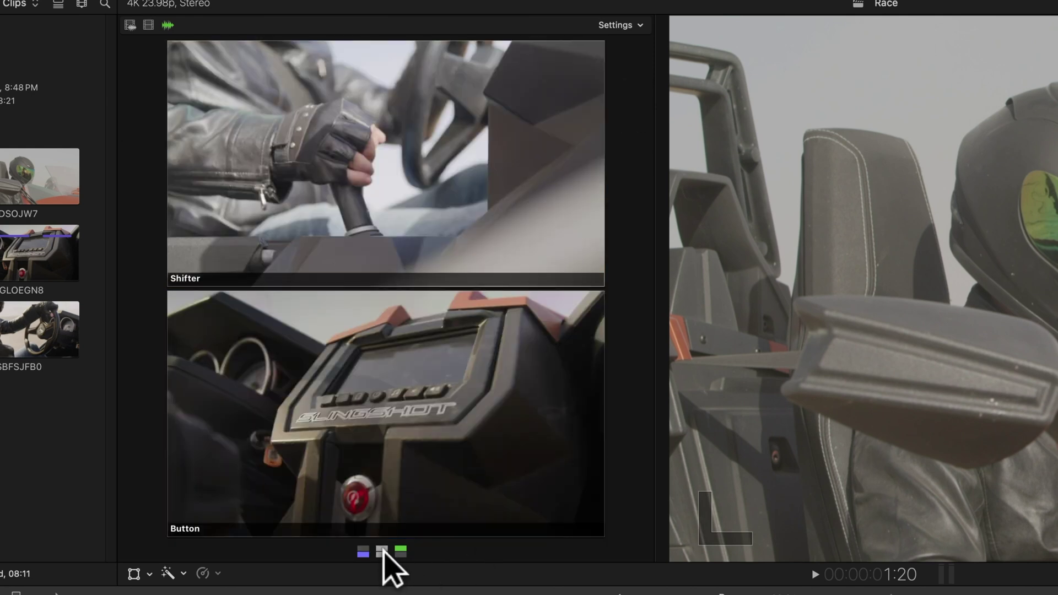
left_click(400, 551)
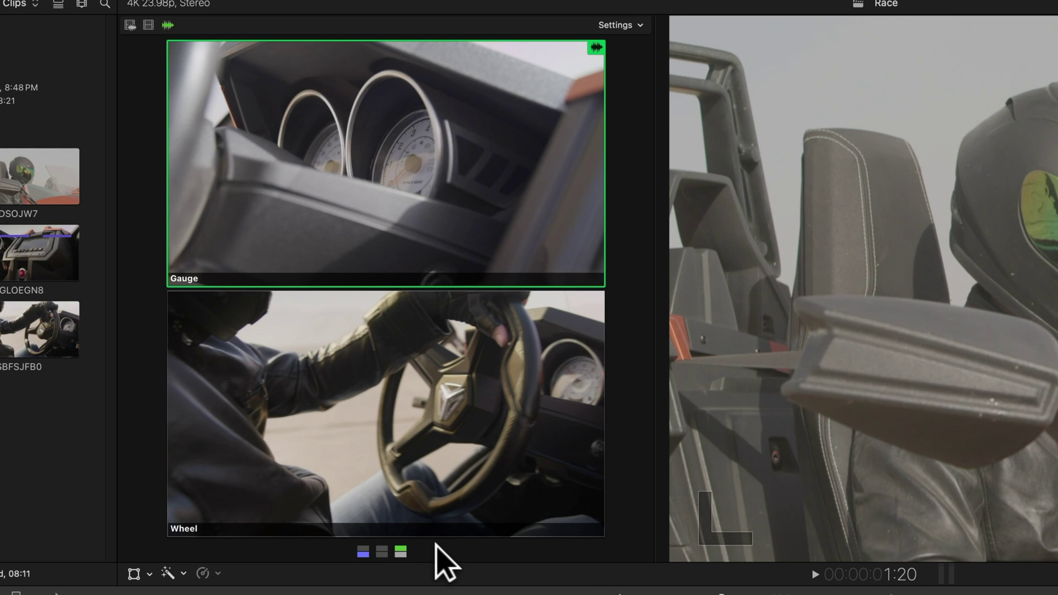
key("alt+shift+semicolon")
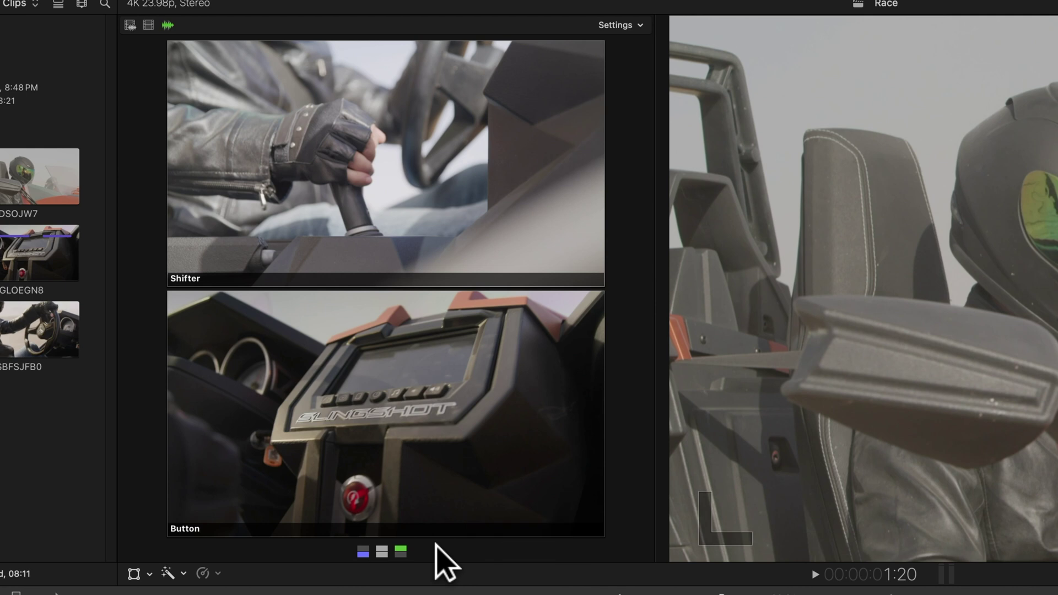
key("alt+shift+apostrophe")
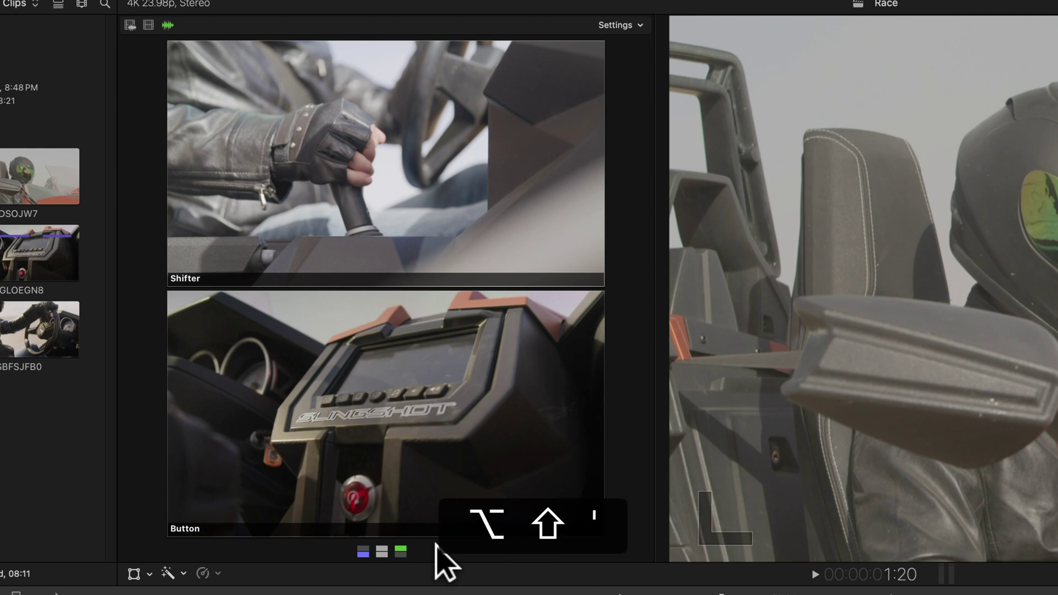
left_click(616, 25)
Return to four angles and show the Vehicle, Driver, Shifter and Button bank.
left_click(633, 78)
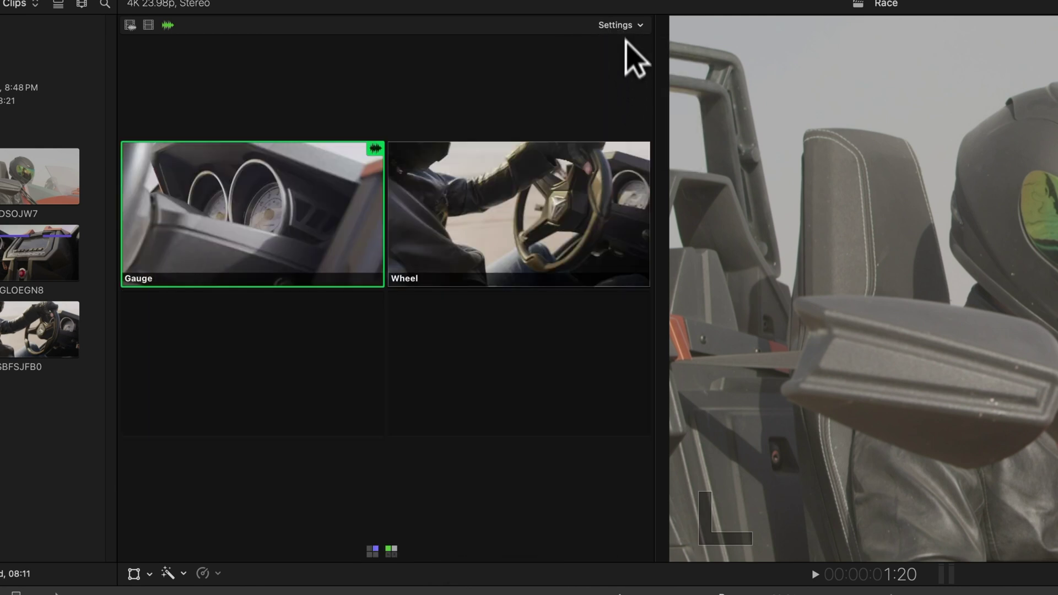
left_click(621, 25)
left_click(633, 76)
left_click(373, 550)
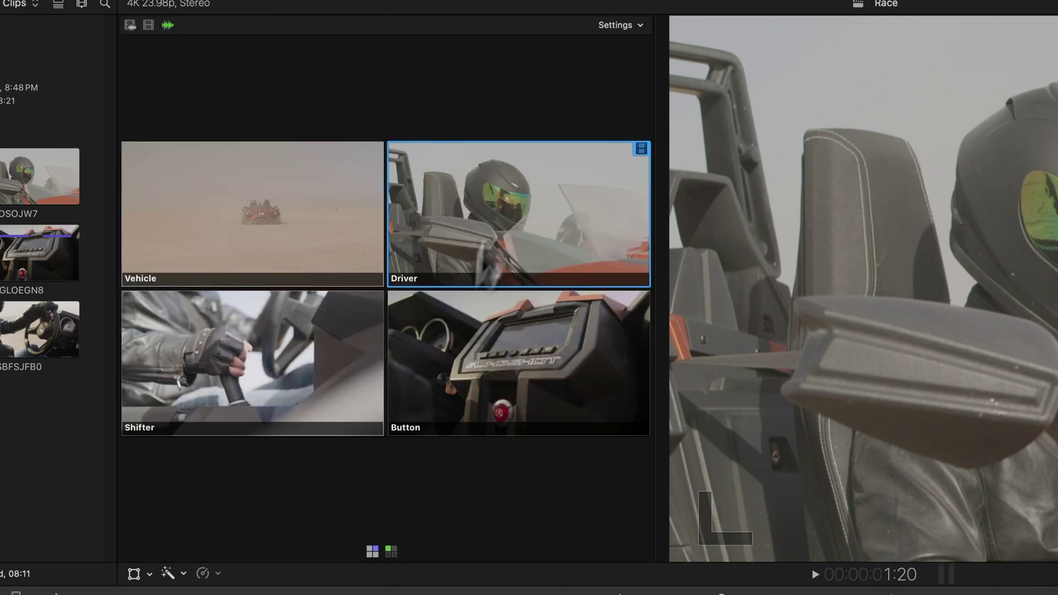
Turn timecode overlays on for every angle, then off again.
left_click(604, 25)
left_click(637, 147)
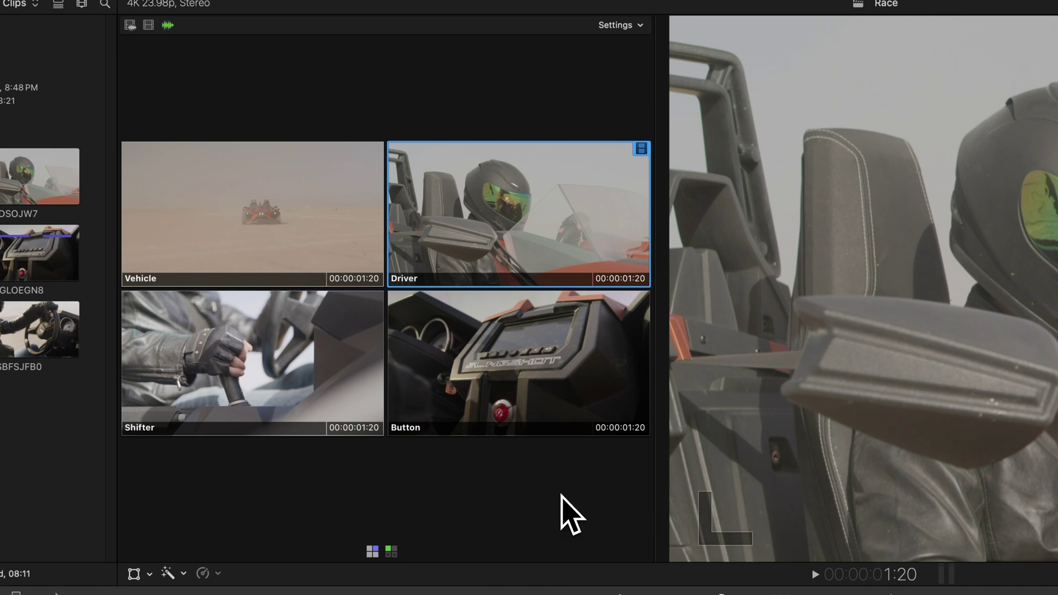
left_click(616, 26)
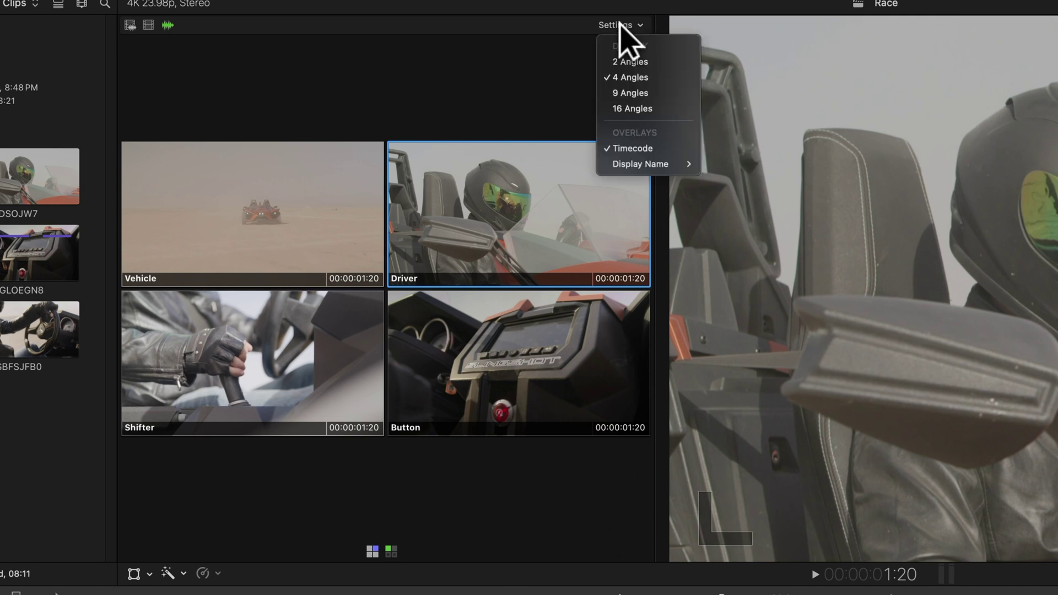
left_click(639, 147)
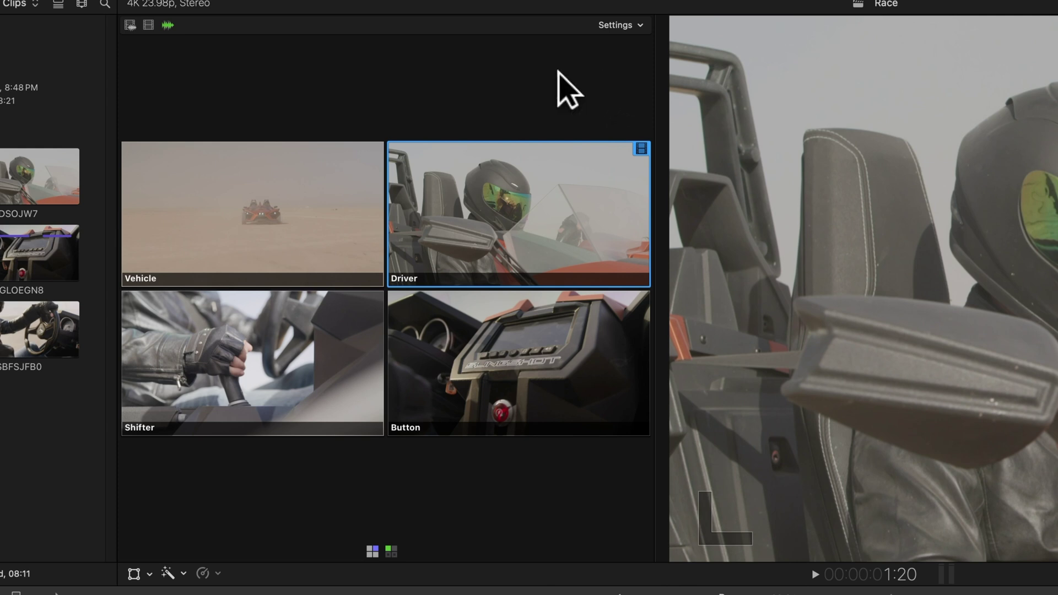
Try clip names, angle names and no labels, ending with angle names shown.
left_click(621, 23)
mouse_move(676, 163)
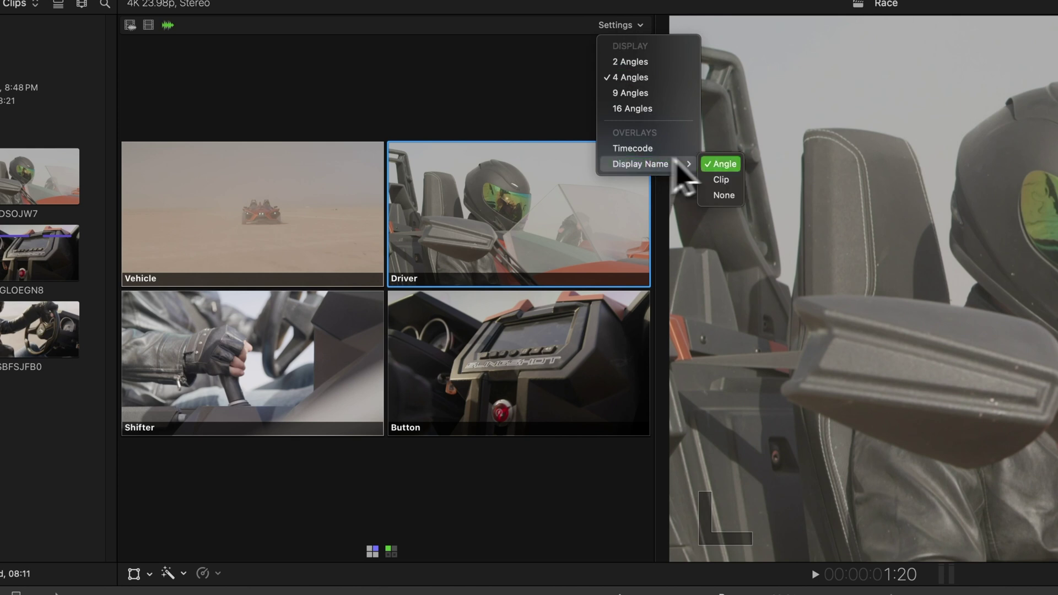
left_click(731, 186)
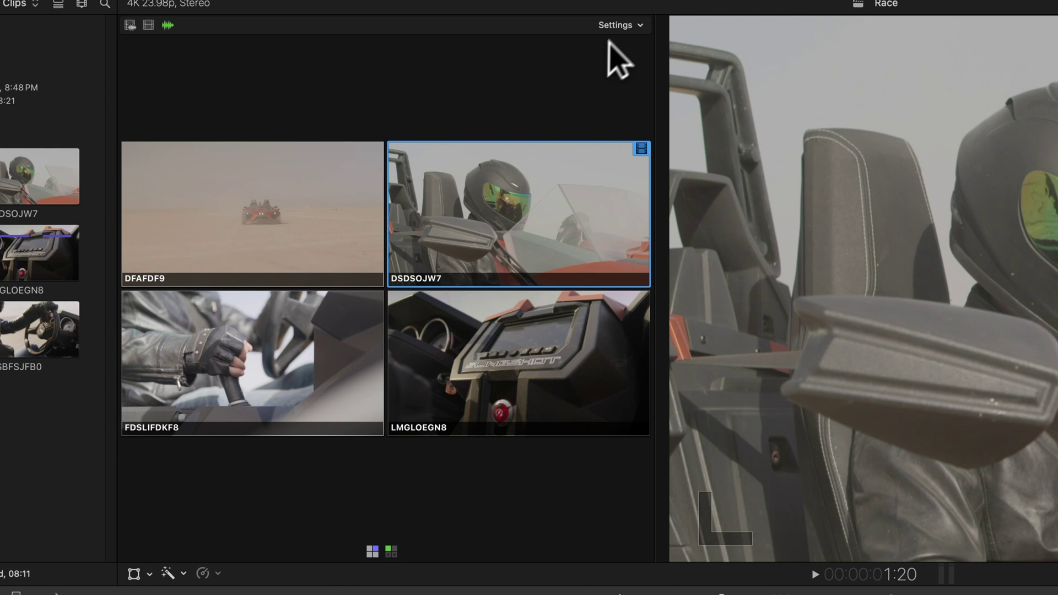
left_click(620, 24)
mouse_move(648, 163)
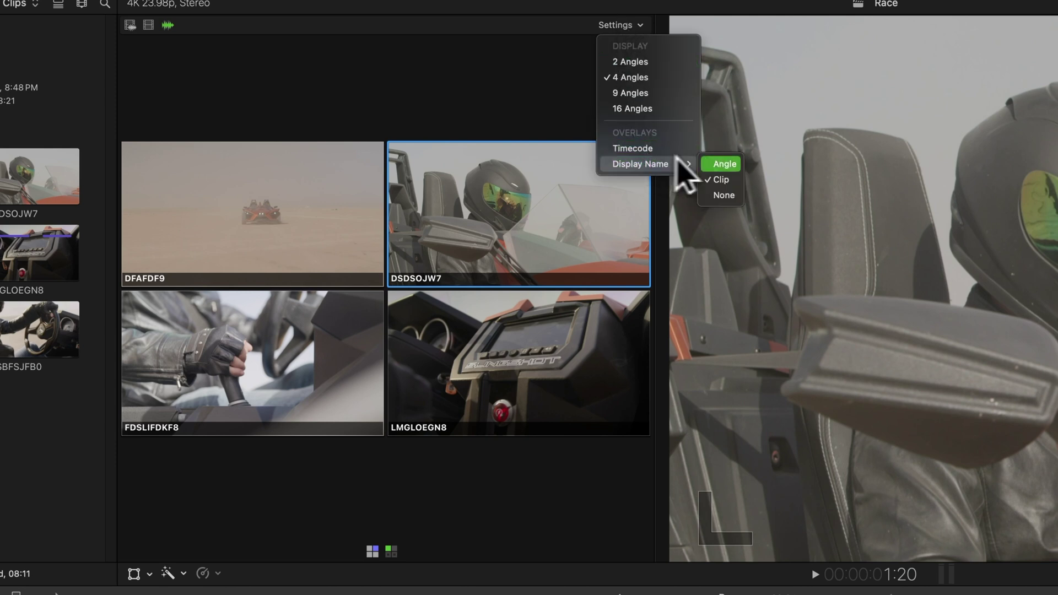
left_click(716, 163)
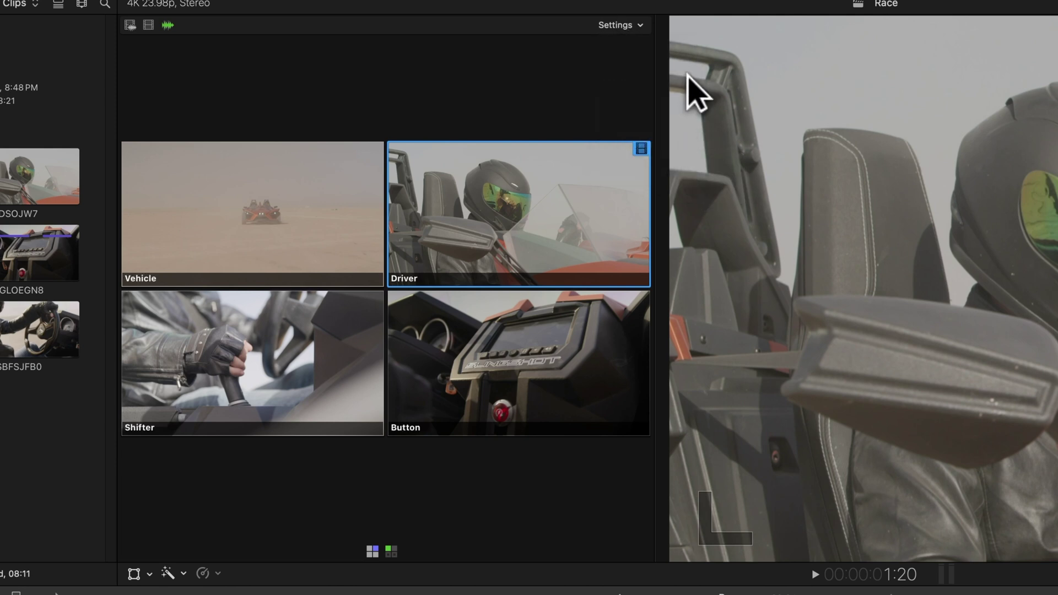
left_click(633, 25)
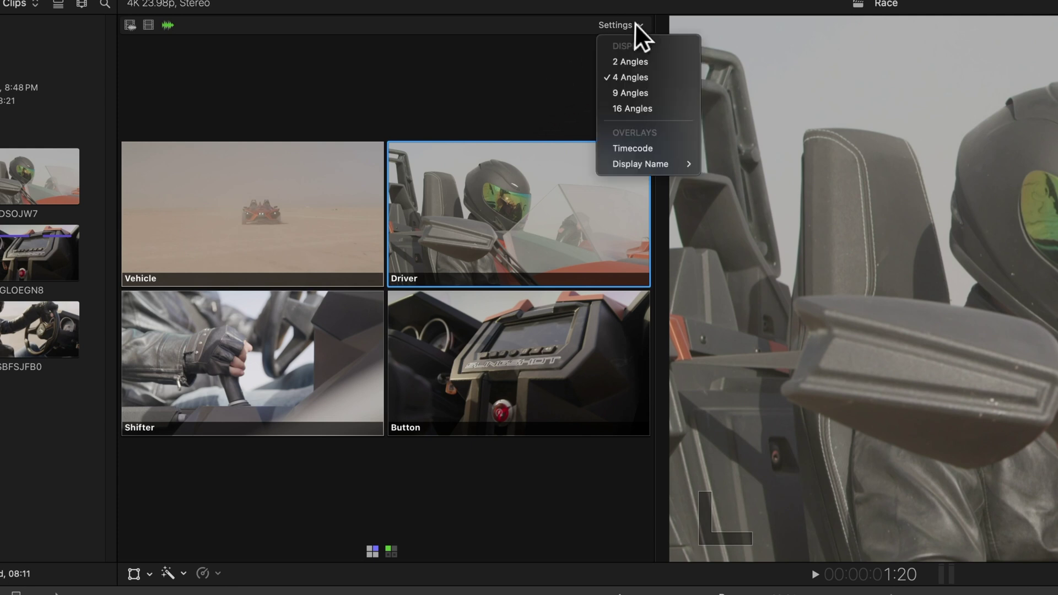
mouse_move(667, 165)
left_click(717, 195)
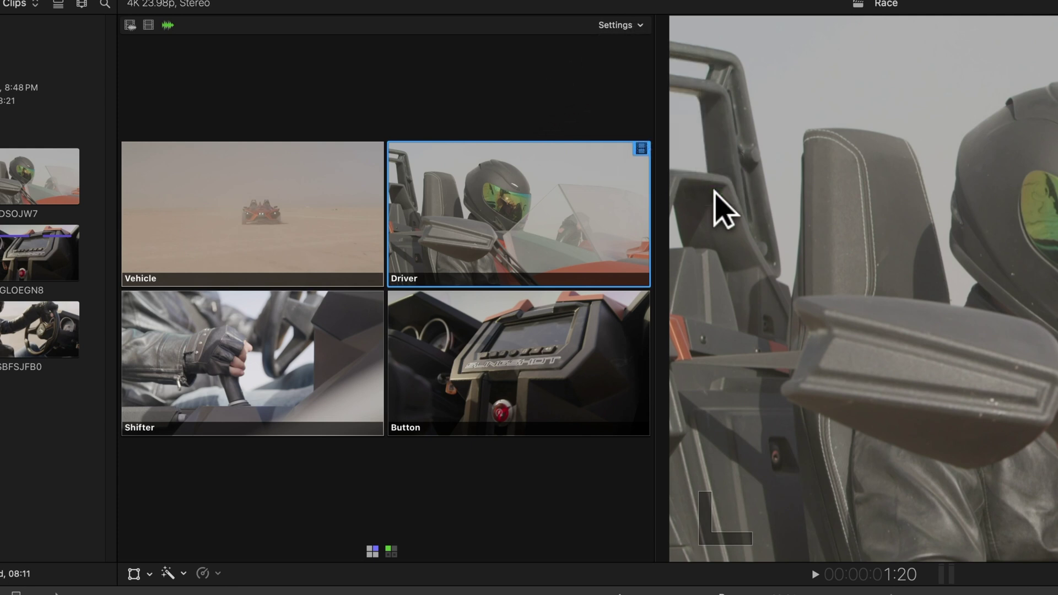
left_click(634, 25)
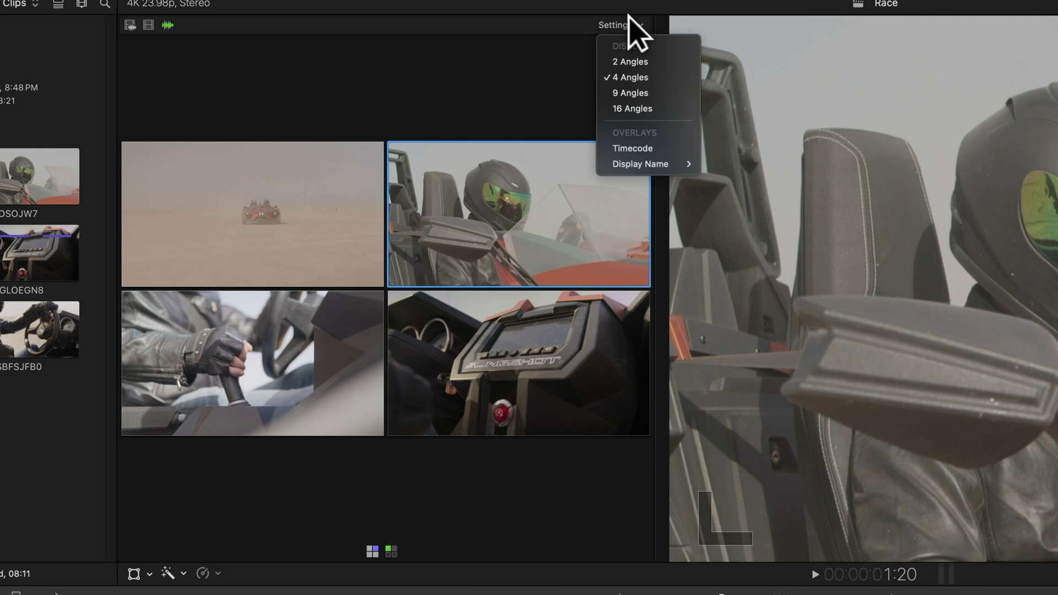
mouse_move(670, 171)
left_click(708, 164)
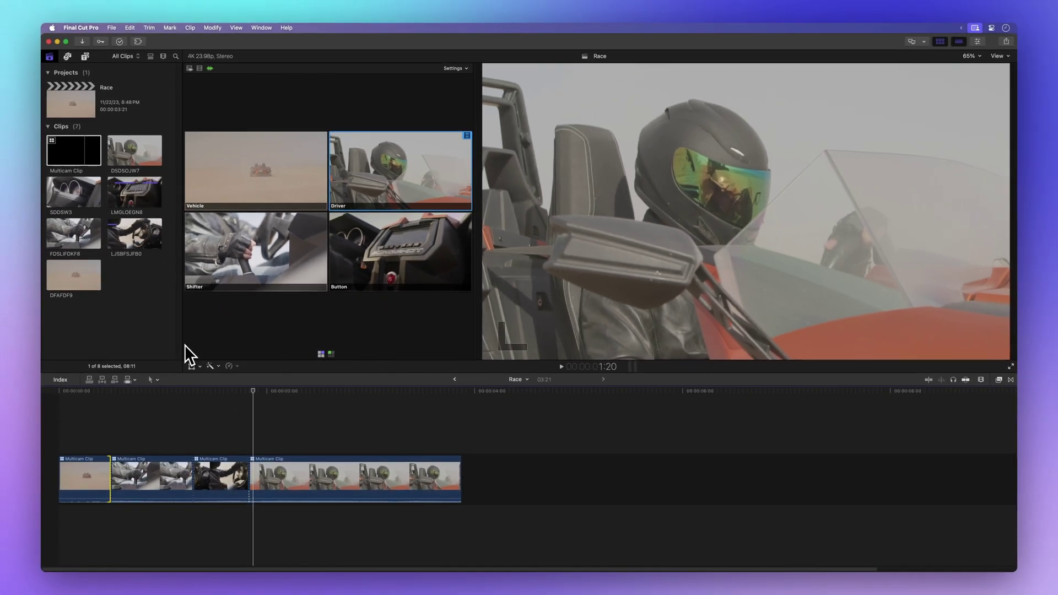
Widen the angle viewer so the four angles stack in a single column.
left_click_drag(182, 344, 207, 358)
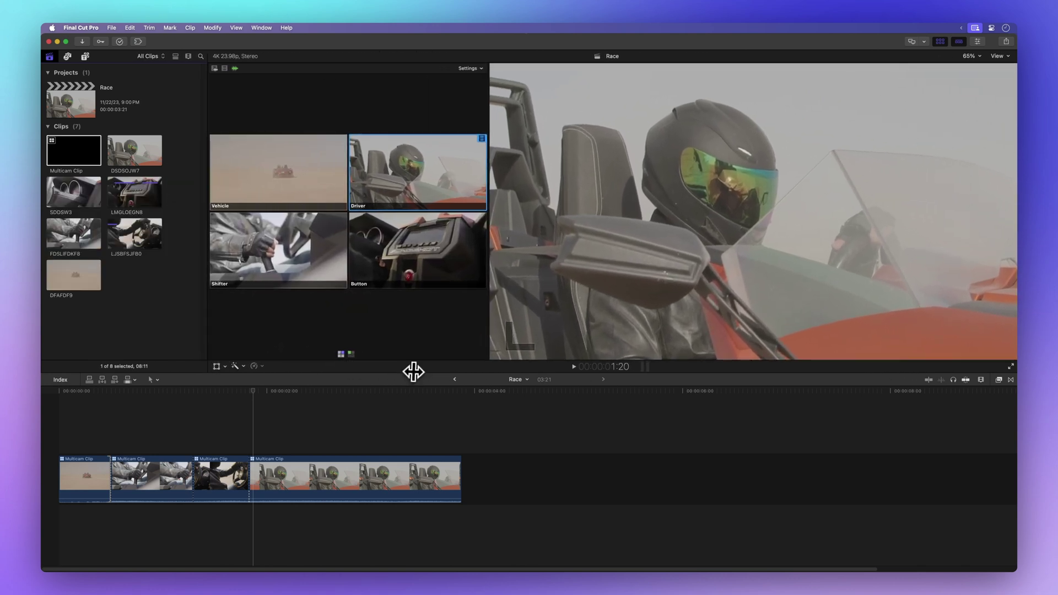
Lower the viewer/timeline divider to make the viewers taller and the timeline shorter.
left_click_drag(413, 373, 411, 439)
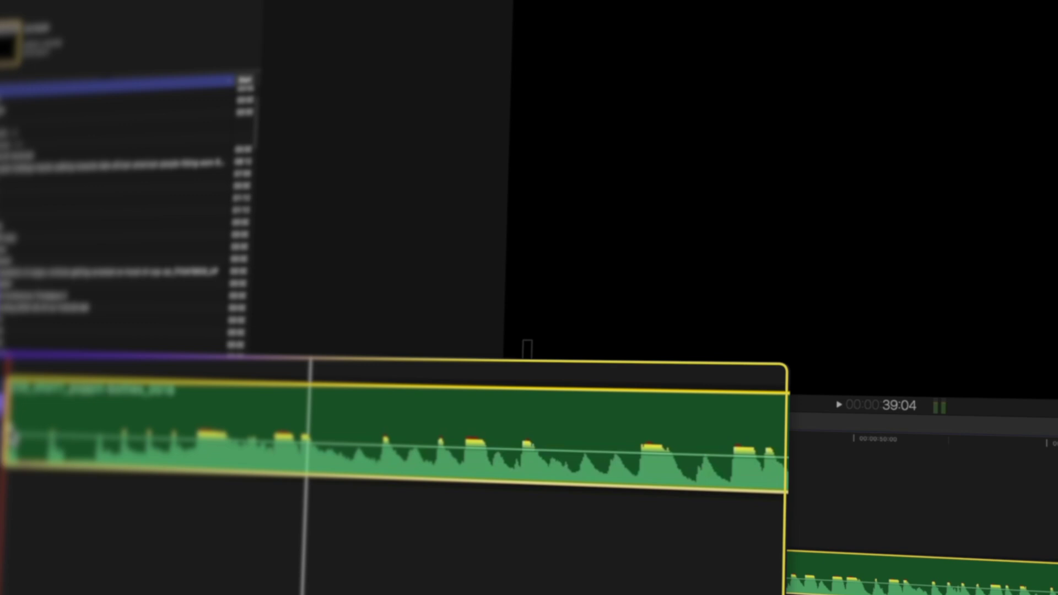
Extend the green audio clip's fade-in to about +03:01.10 and show its fade-shape options.
left_click_drag(14, 436, 523, 434)
right_click(534, 440)
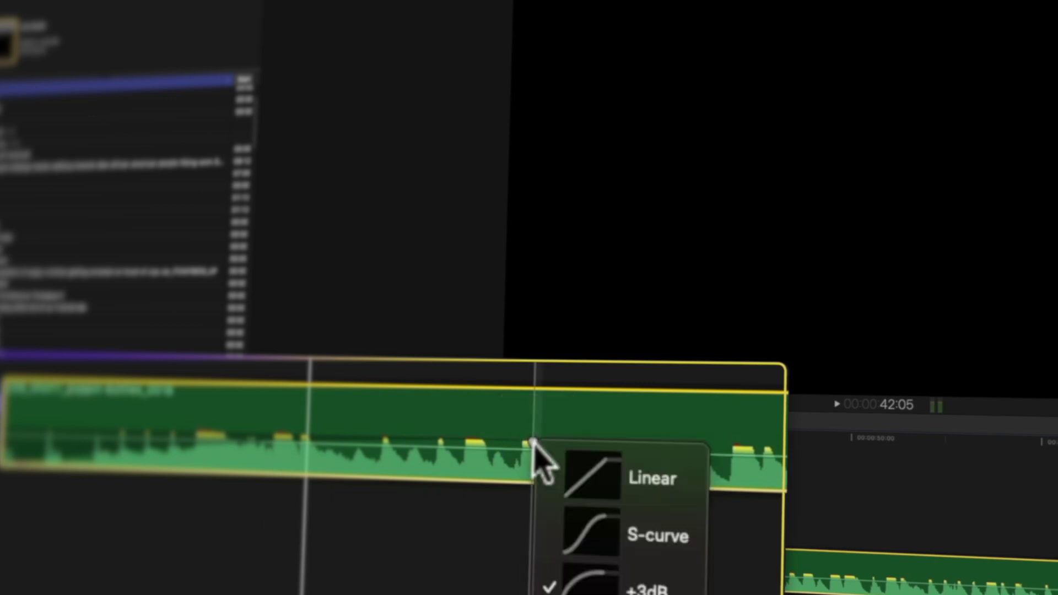